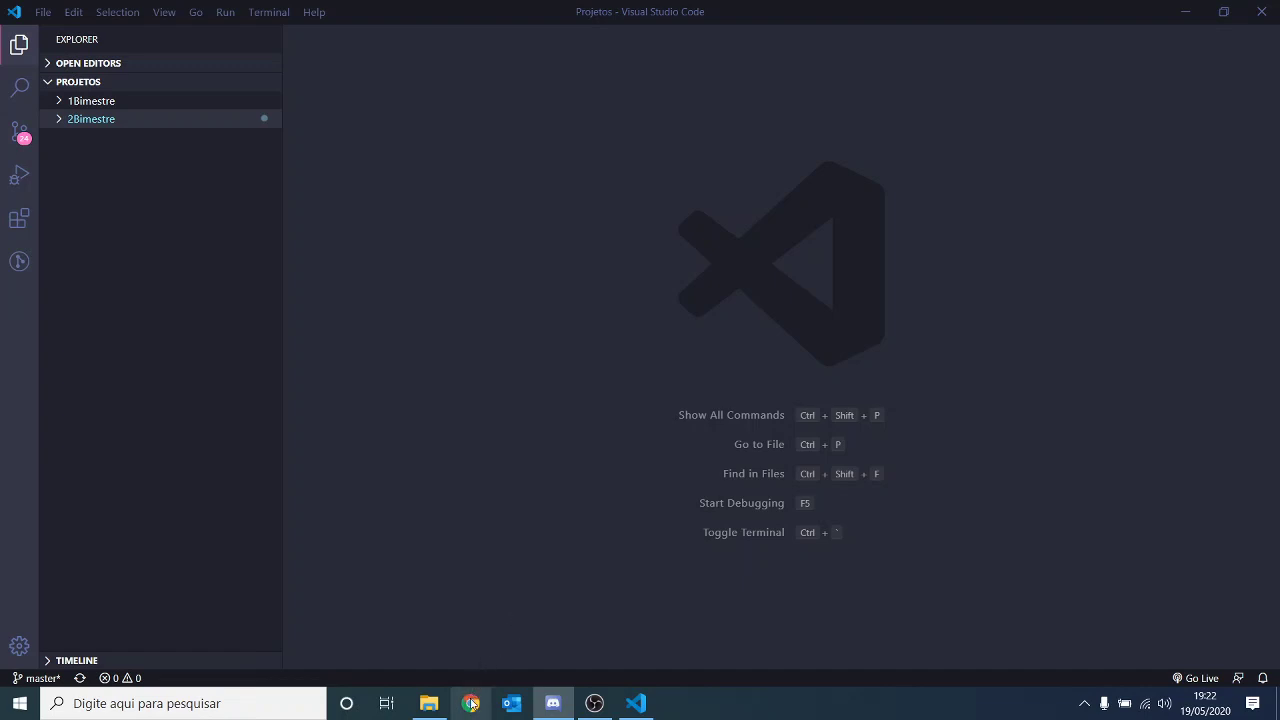
- Switch to Google Chrome
{"action": "left_click", "coordinate": [470, 703]}
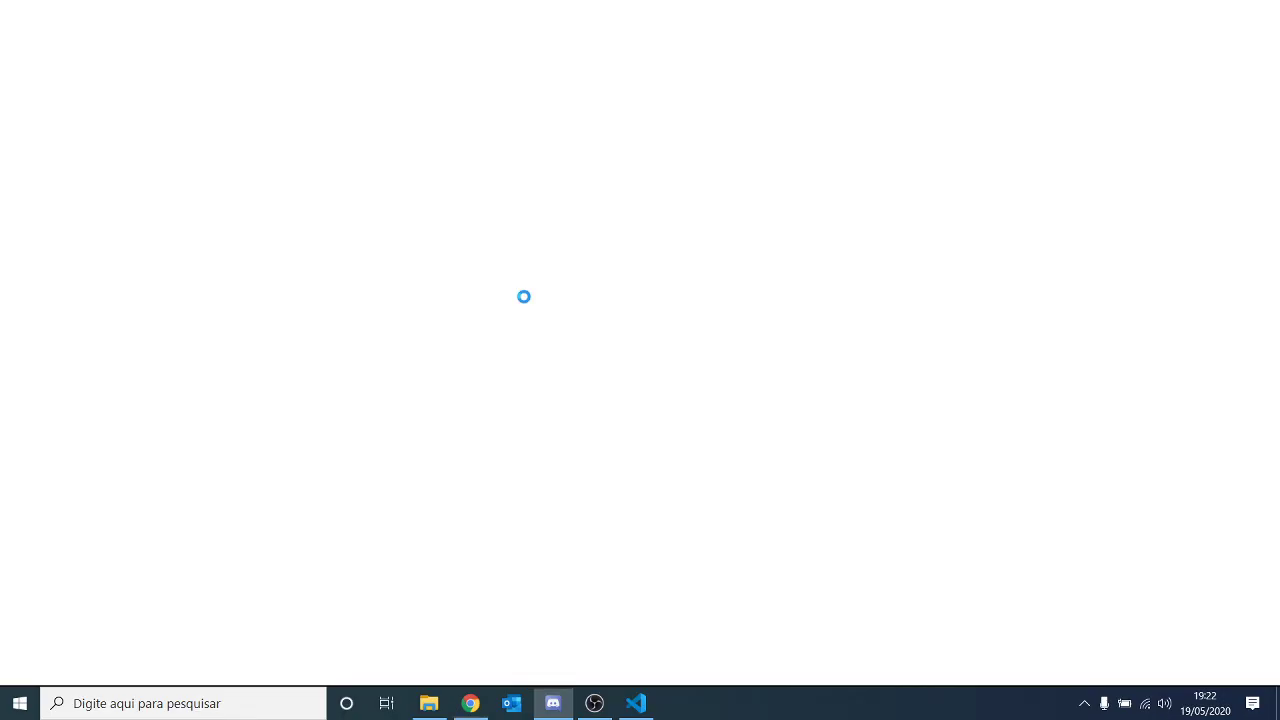
{"action": "left_click", "coordinate": [452, 40]}
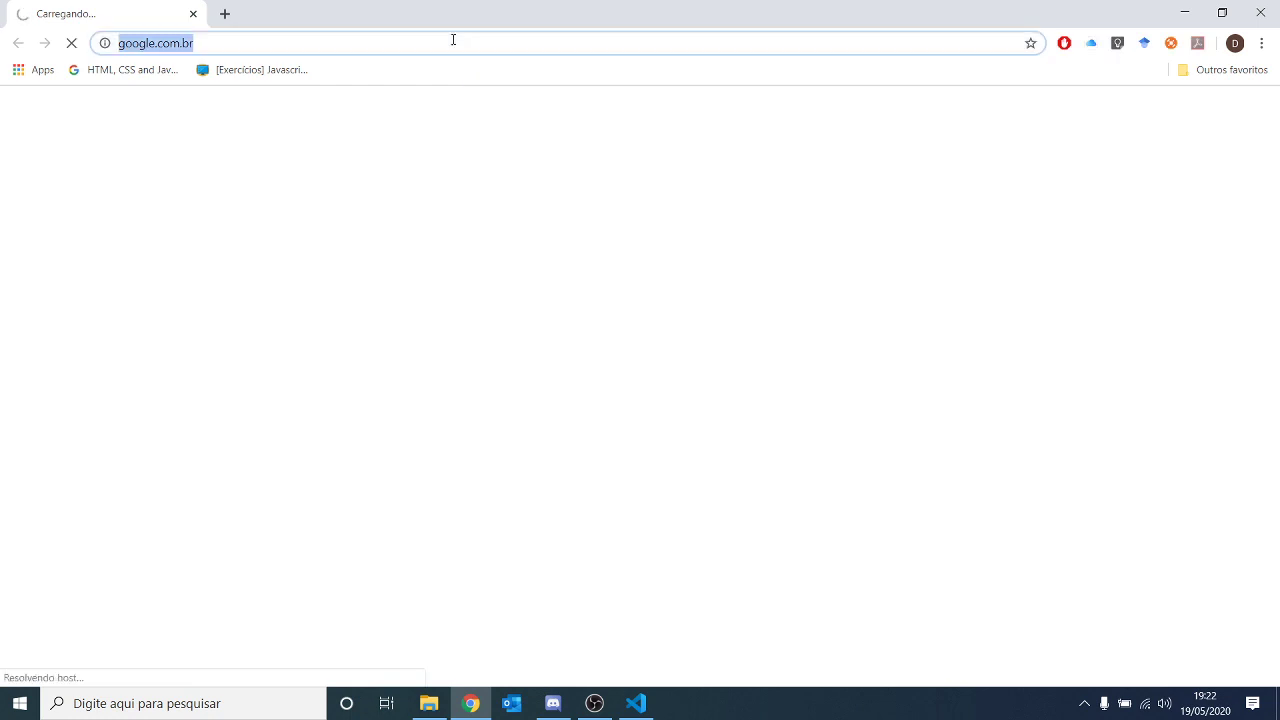
{"action": "type", "text": "you"}
{"action": "key", "text": "Return"}
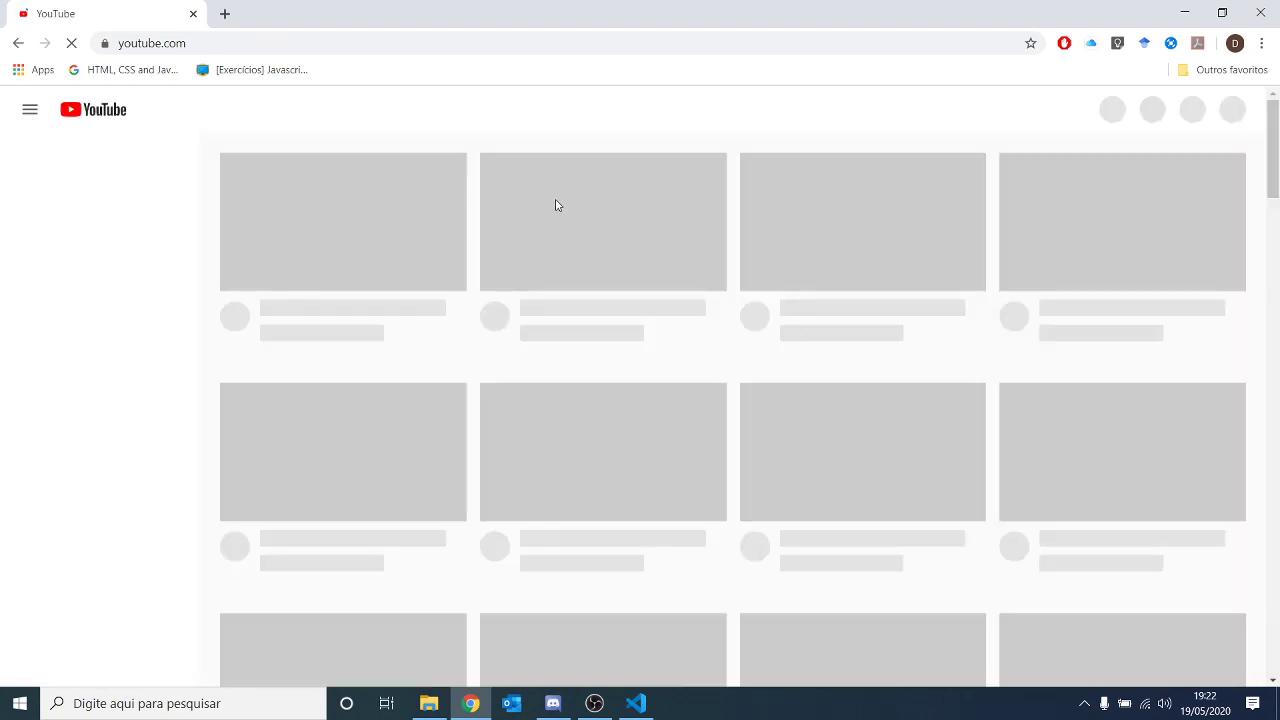
- Load up.com.br and enter the "Já sou Aluno" area of the university site
{"action": "left_click", "coordinate": [203, 42]}
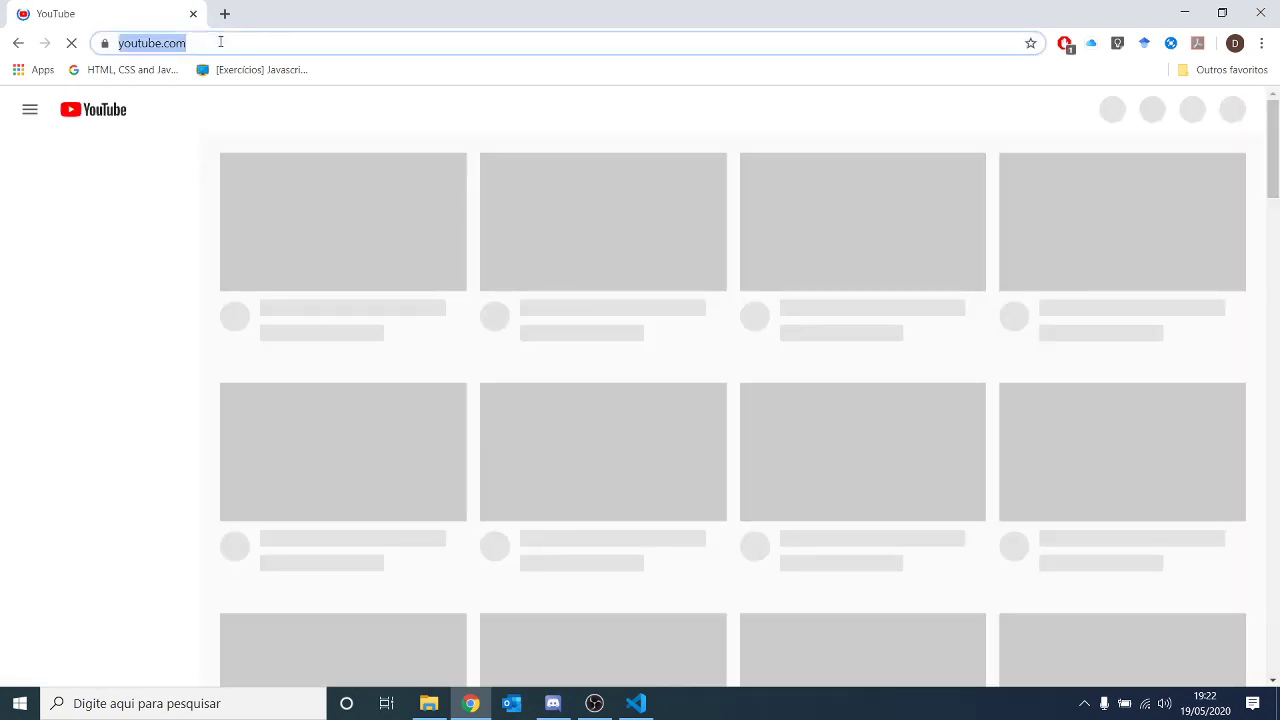
{"action": "type", "text": "up.com.br"}
{"action": "key", "text": "Return"}
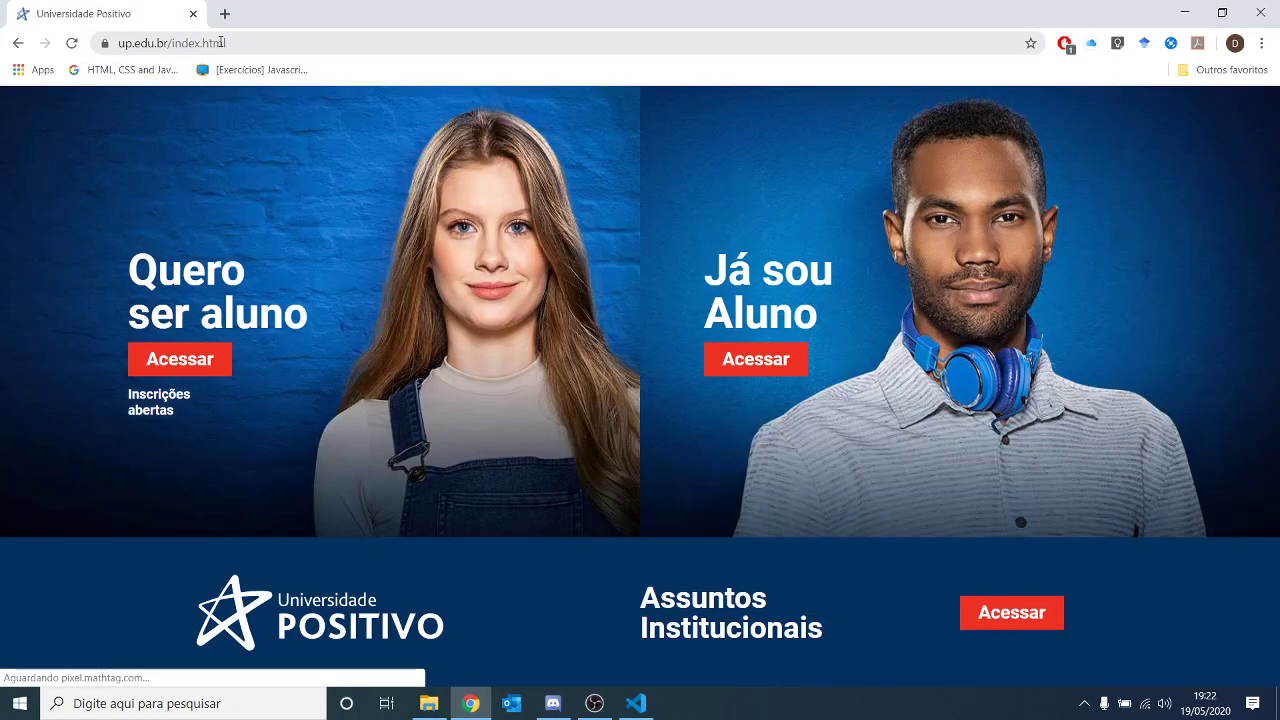
{"action": "left_click", "coordinate": [755, 354]}
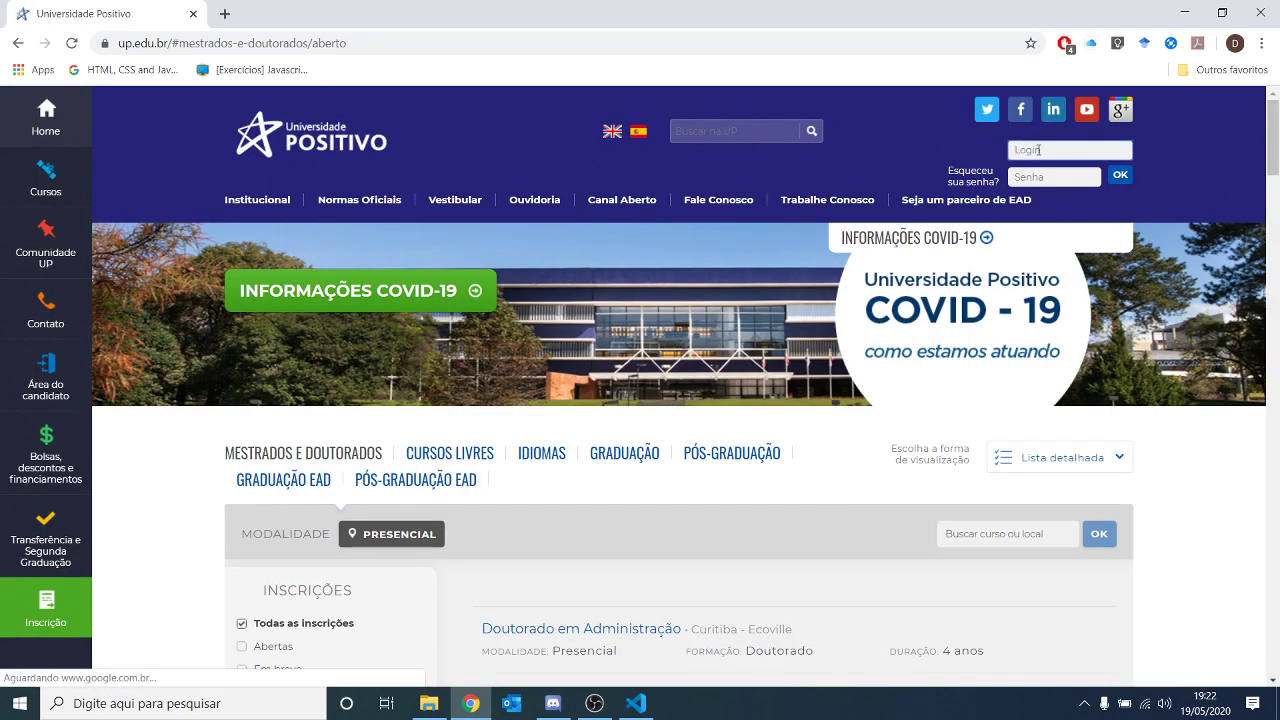
- Log in to the university intranet with the account login and password
{"action": "left_click", "coordinate": [1037, 150]}
{"action": "type", "text": "10100"}
{"action": "key", "text": "Tab"}
{"action": "type", "text": "****"}
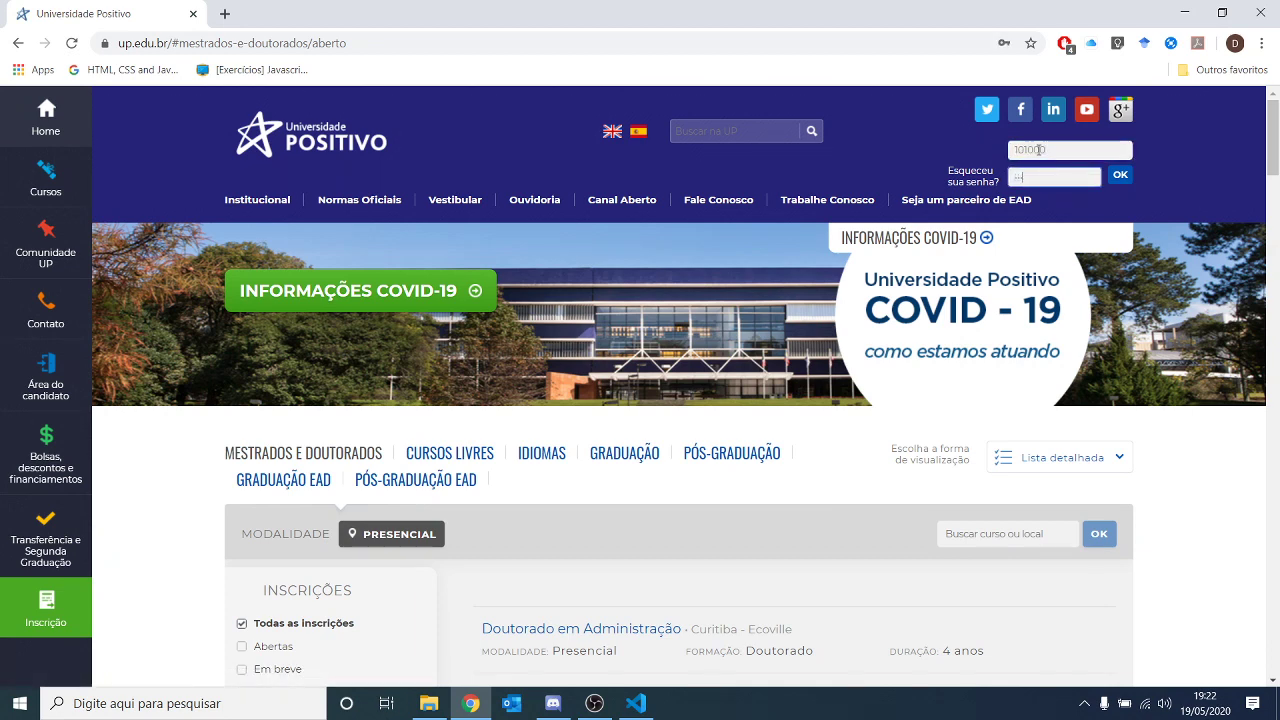
{"action": "key", "text": "Return"}
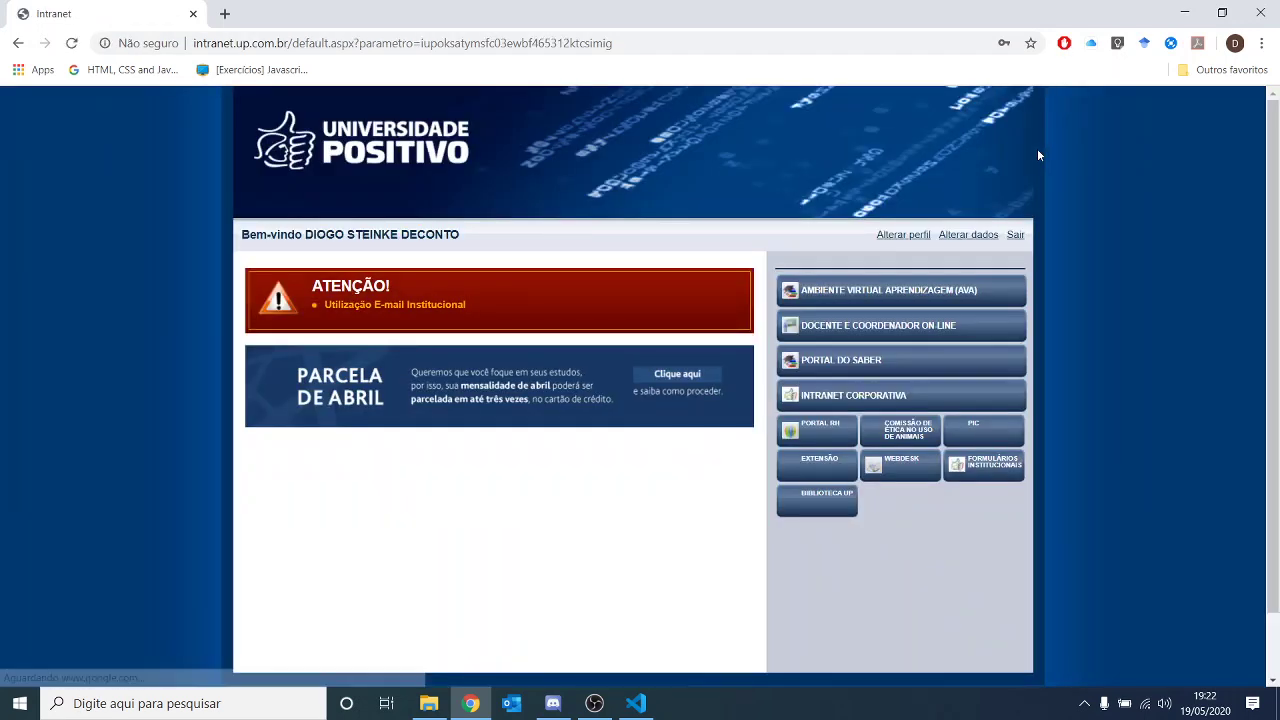
- Open Docente On-Line and go to Lançar Notas for the Desenvolvimento Web I class CTI.0035FNB
{"action": "left_click", "coordinate": [887, 327]}
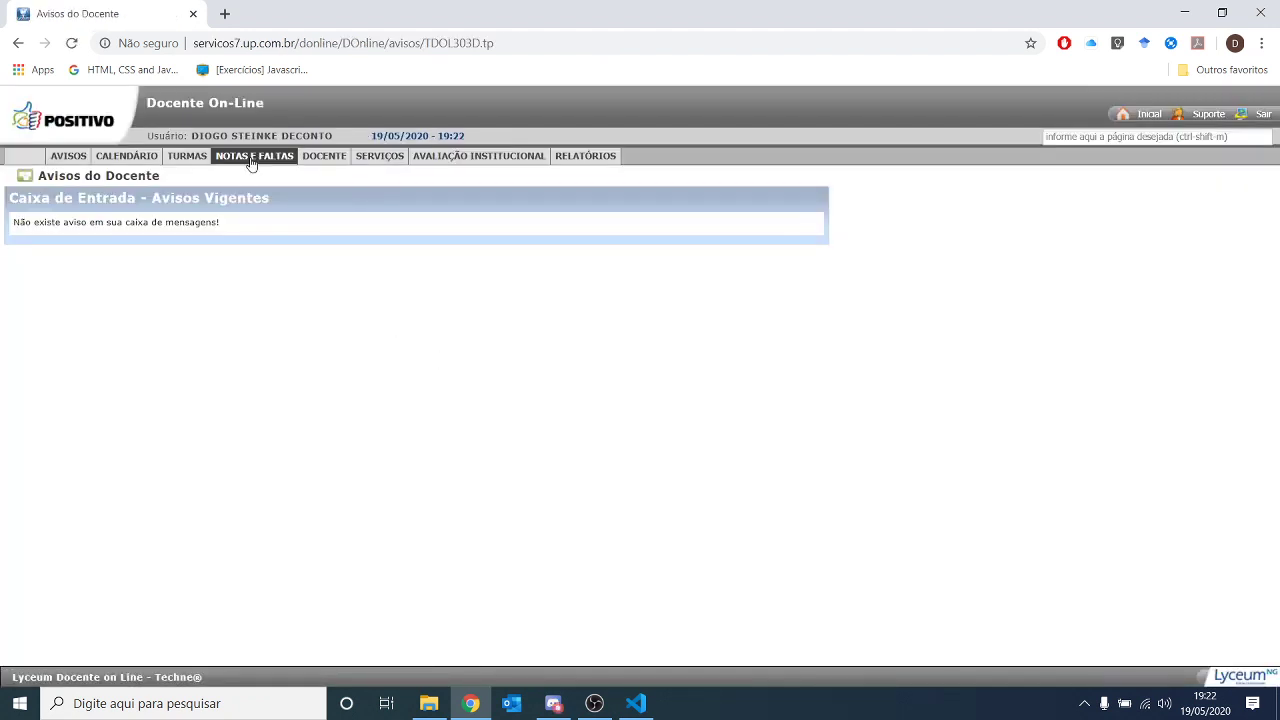
{"action": "left_click", "coordinate": [251, 162]}
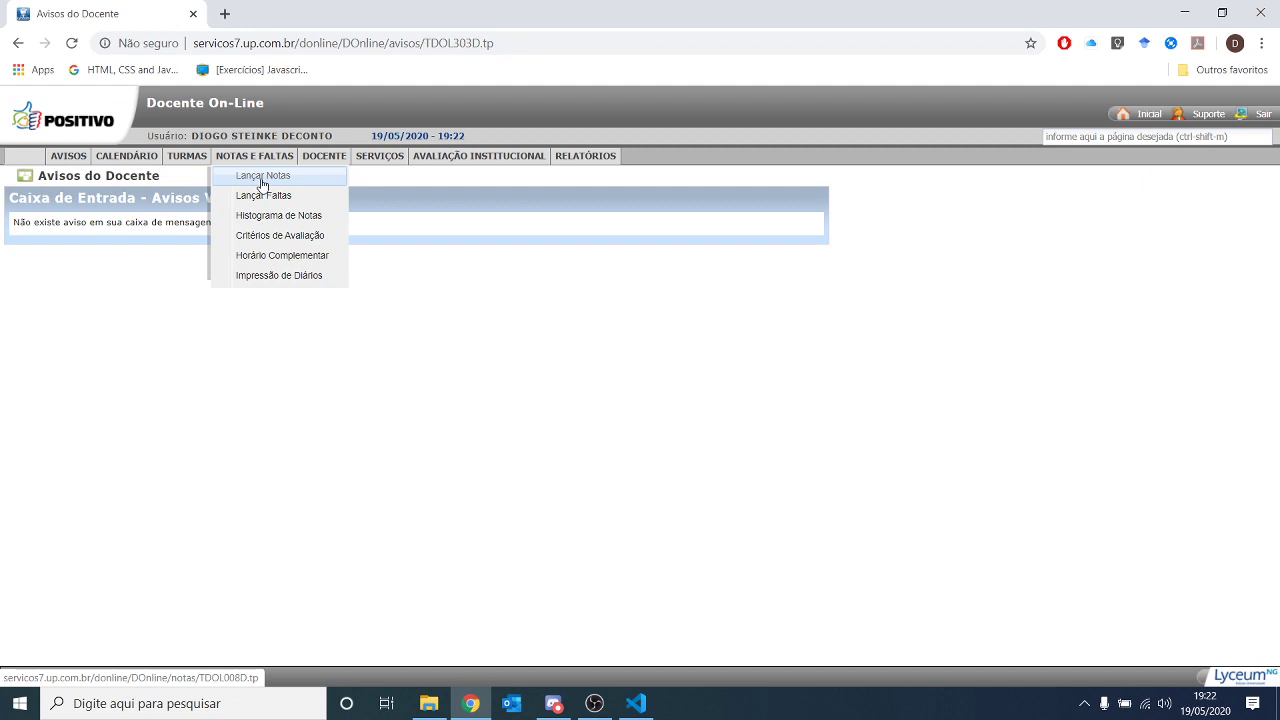
{"action": "left_click", "coordinate": [262, 177]}
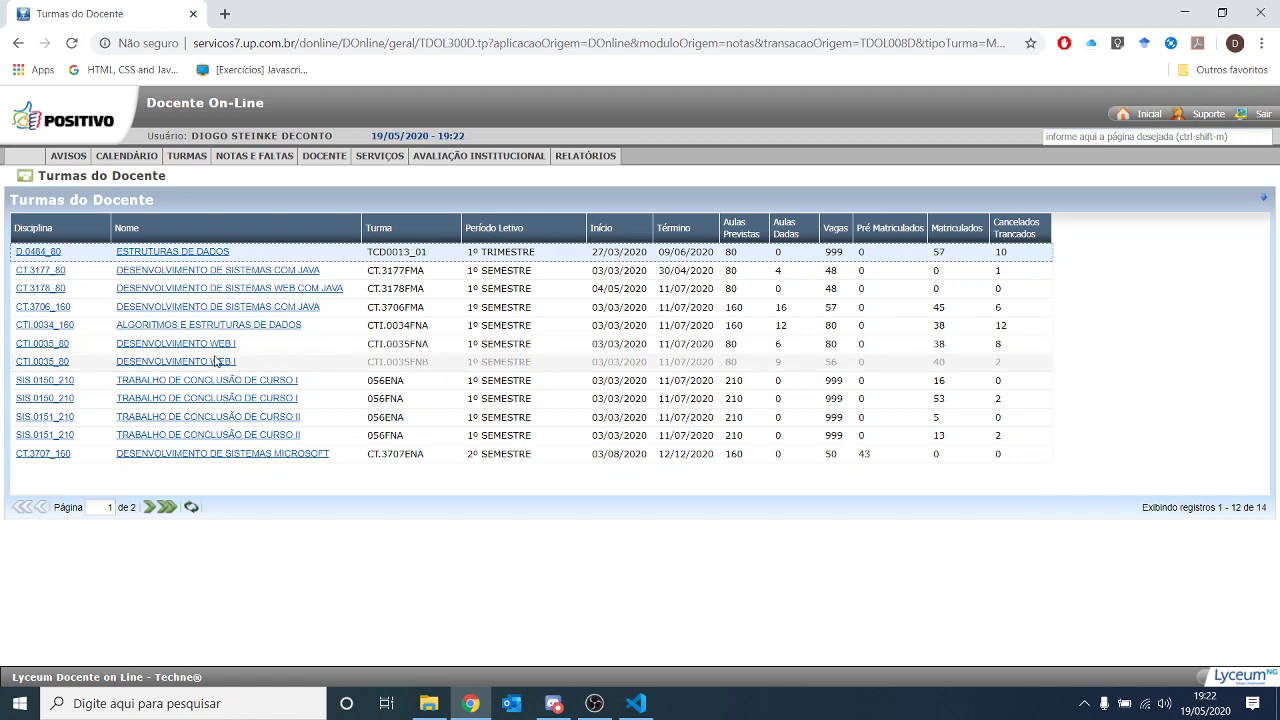
{"action": "left_click", "coordinate": [215, 363]}
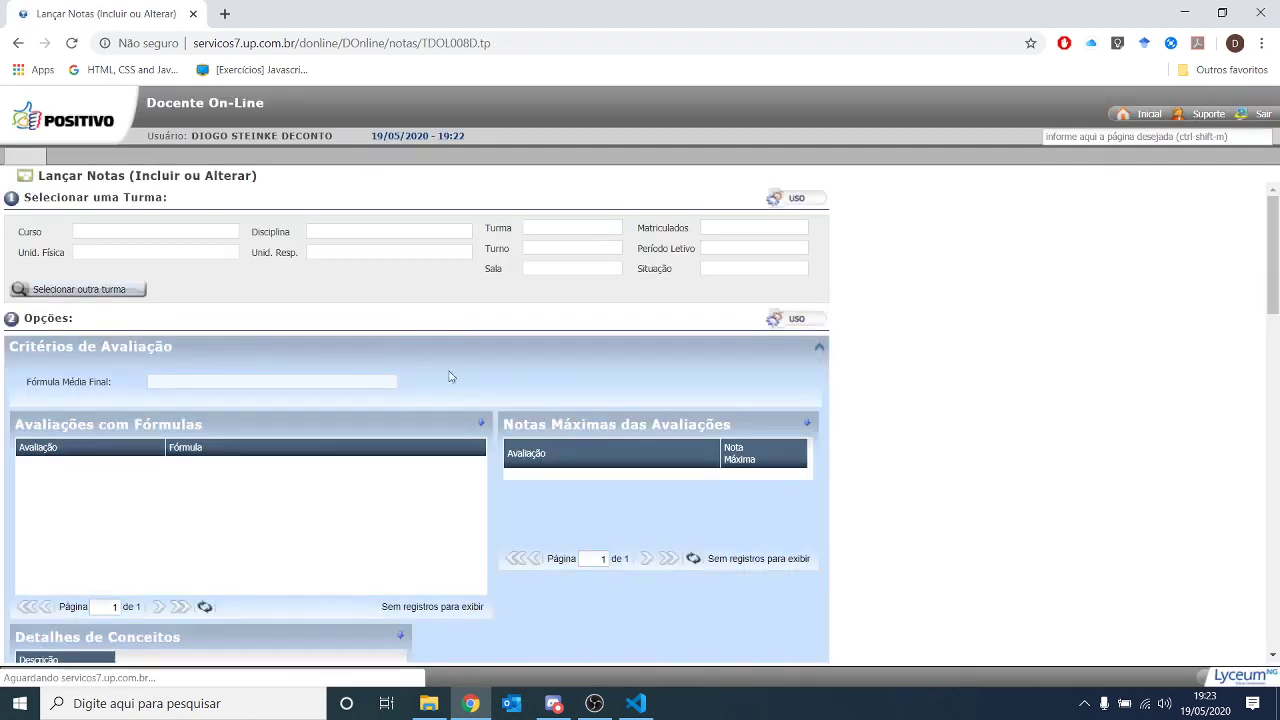
- Look through the class's grade-entry page down to the spreadsheet import instructions and back to the PAP1 column of the student list
{"action": "scroll", "coordinate": [541, 394], "scroll_direction": "down", "scroll_amount": 4}
{"action": "scroll", "coordinate": [541, 394], "scroll_direction": "down", "scroll_amount": 2}
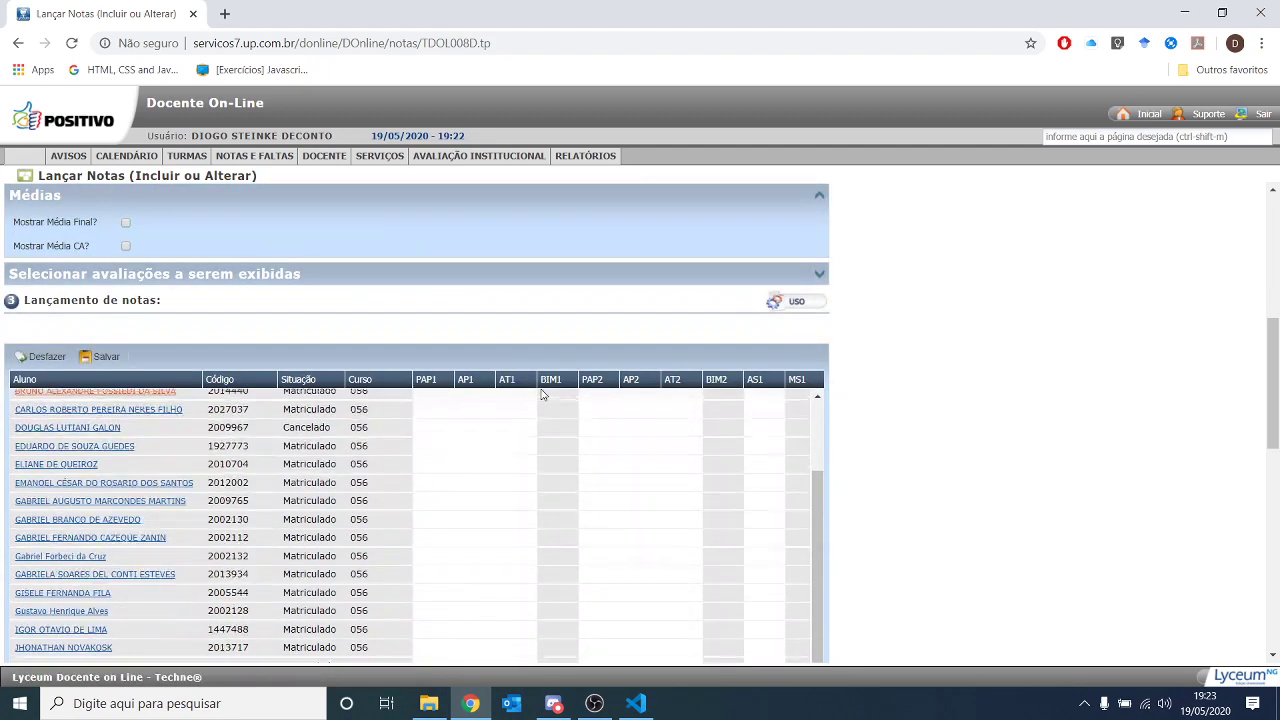
{"action": "scroll", "coordinate": [952, 415], "scroll_direction": "down", "scroll_amount": 3}
{"action": "scroll", "coordinate": [952, 420], "scroll_direction": "down", "scroll_amount": 4}
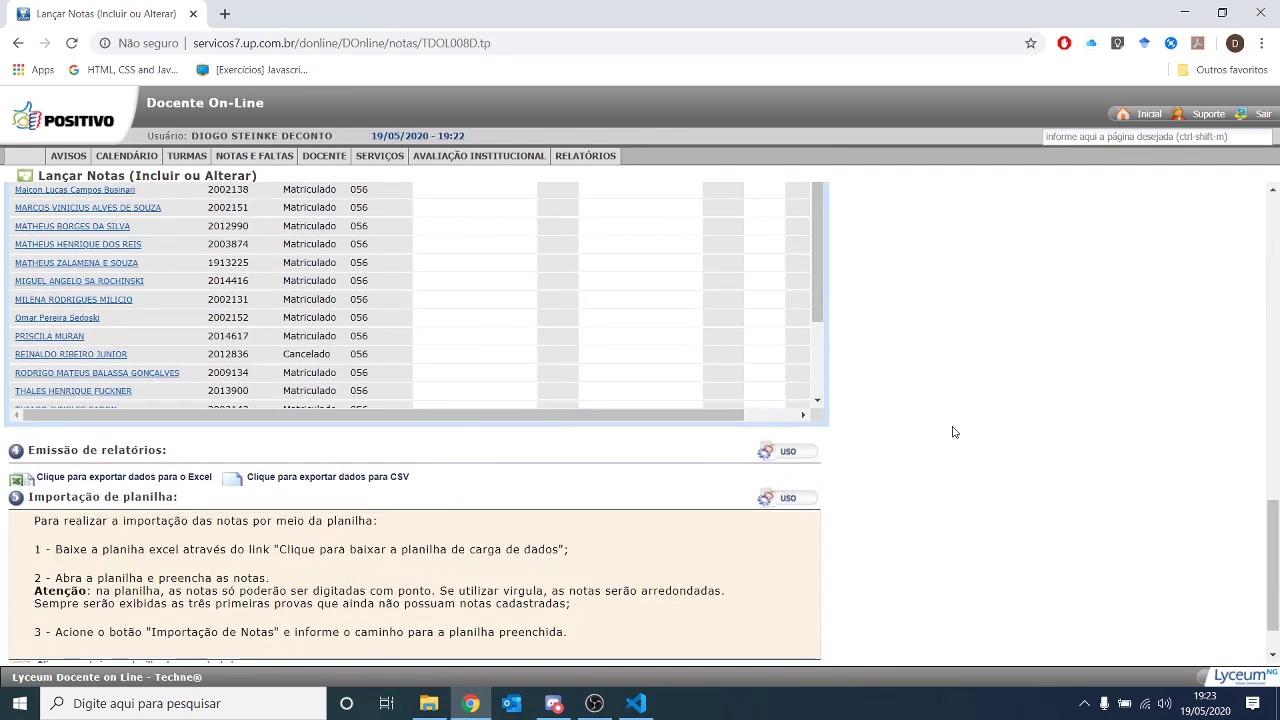
{"action": "scroll", "coordinate": [952, 432], "scroll_direction": "up", "scroll_amount": 5}
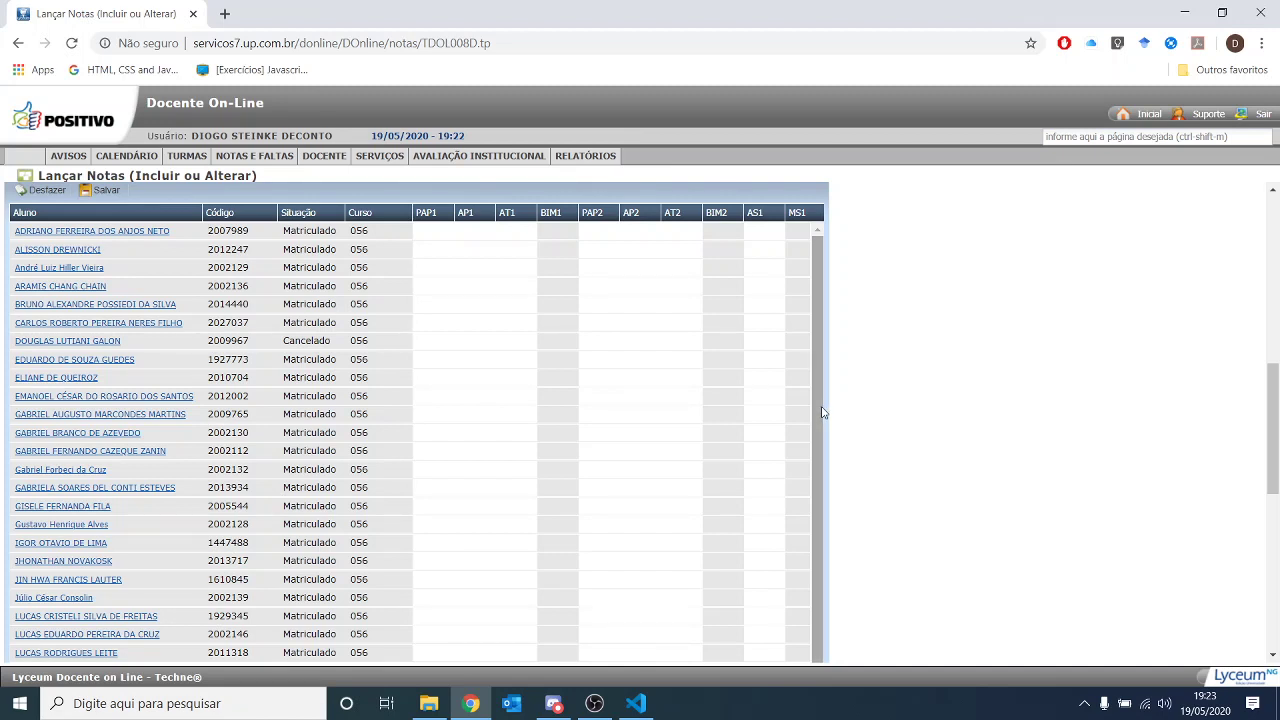
{"action": "left_click", "coordinate": [430, 231]}
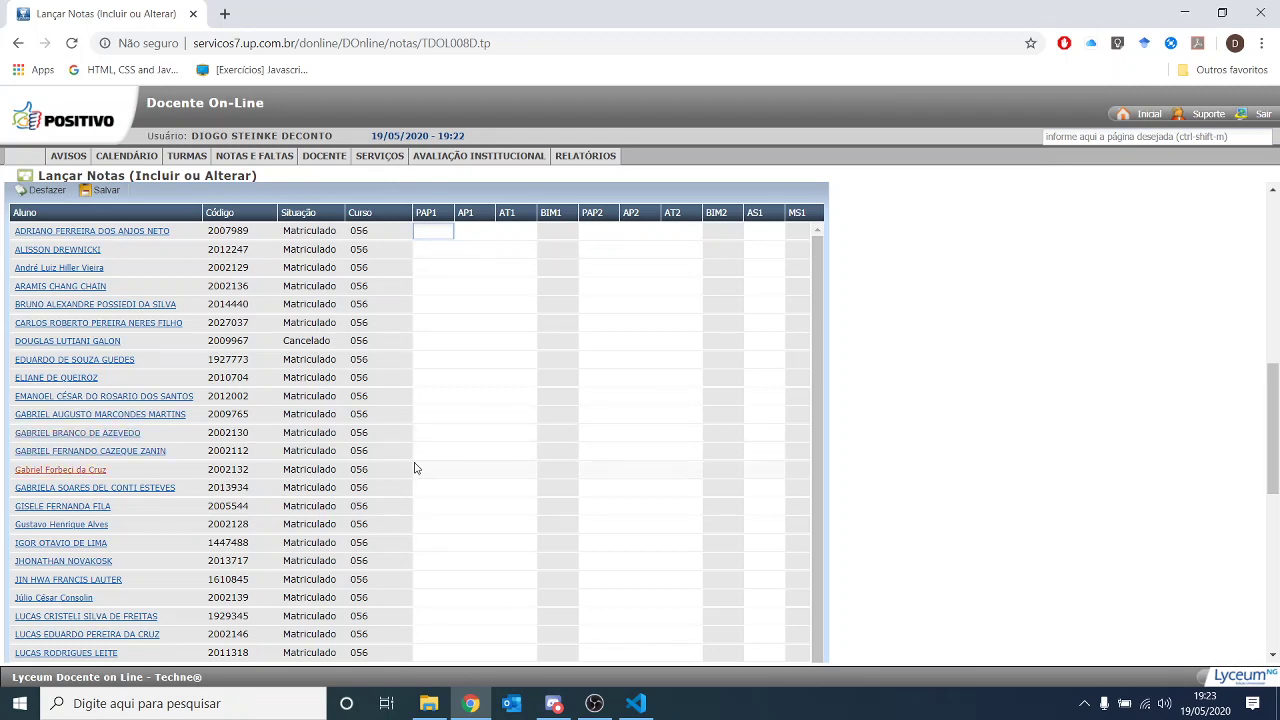
- Enter PAP1 0.4, AP1 10 and AT1 10 for the student three rows above the lower Cancelado entry and save the changes
{"action": "scroll", "coordinate": [440, 470], "scroll_direction": "down", "scroll_amount": 1}
{"action": "scroll", "coordinate": [440, 470], "scroll_direction": "down", "scroll_amount": 3}
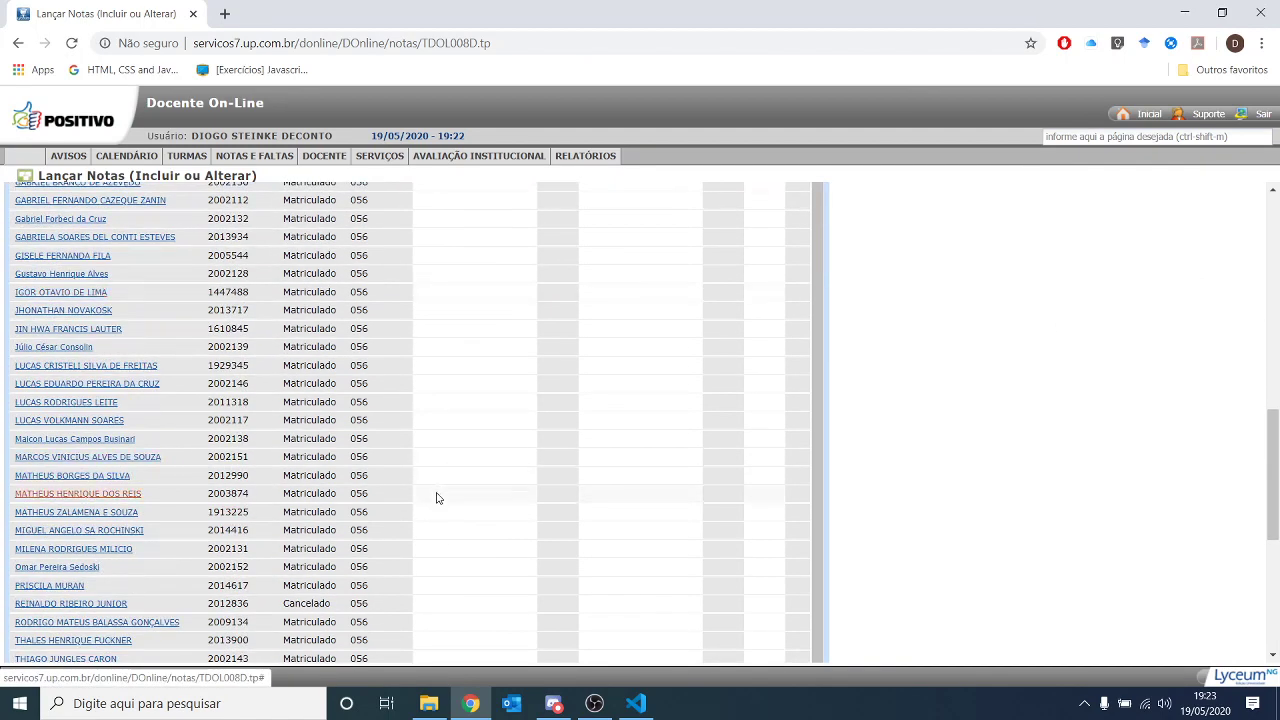
{"action": "left_click", "coordinate": [444, 549]}
{"action": "type", "text": "0.4"}
{"action": "key", "text": "Tab"}
{"action": "type", "text": "10"}
{"action": "key", "text": "Tab"}
{"action": "scroll", "coordinate": [449, 466], "scroll_direction": "up", "scroll_amount": 10}
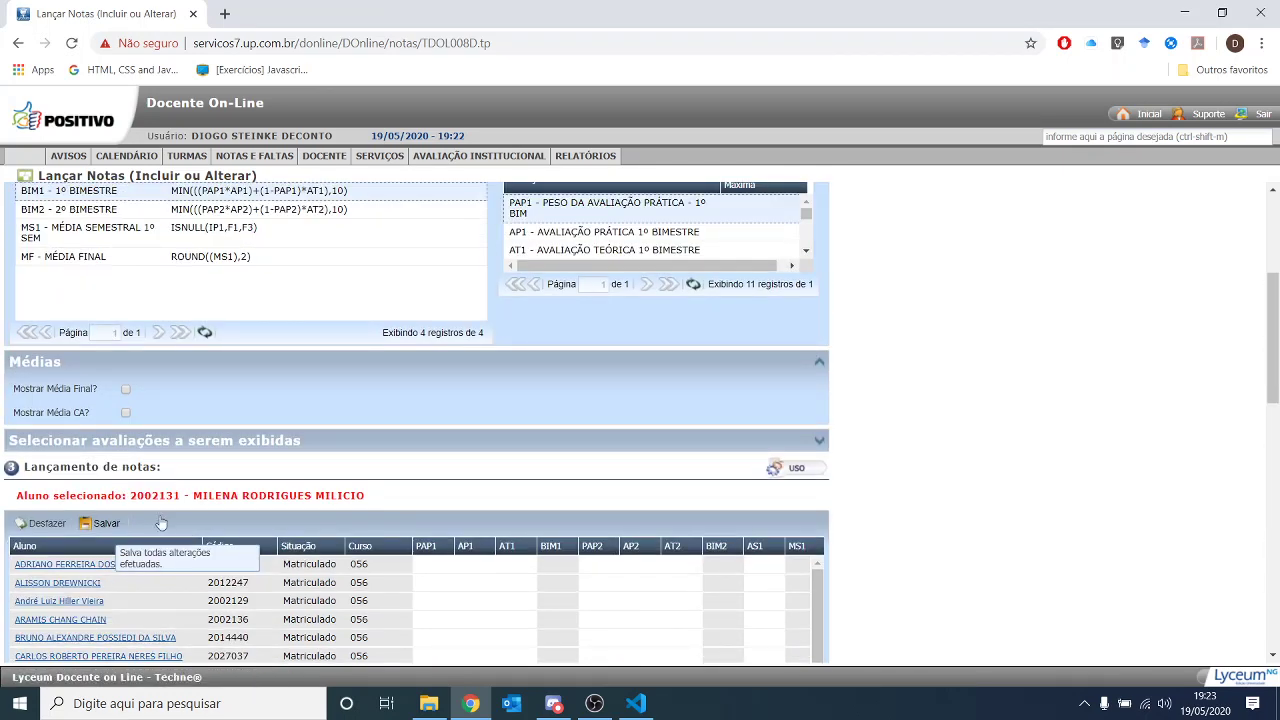
{"action": "left_click", "coordinate": [119, 525]}
{"action": "left_click", "coordinate": [604, 414]}
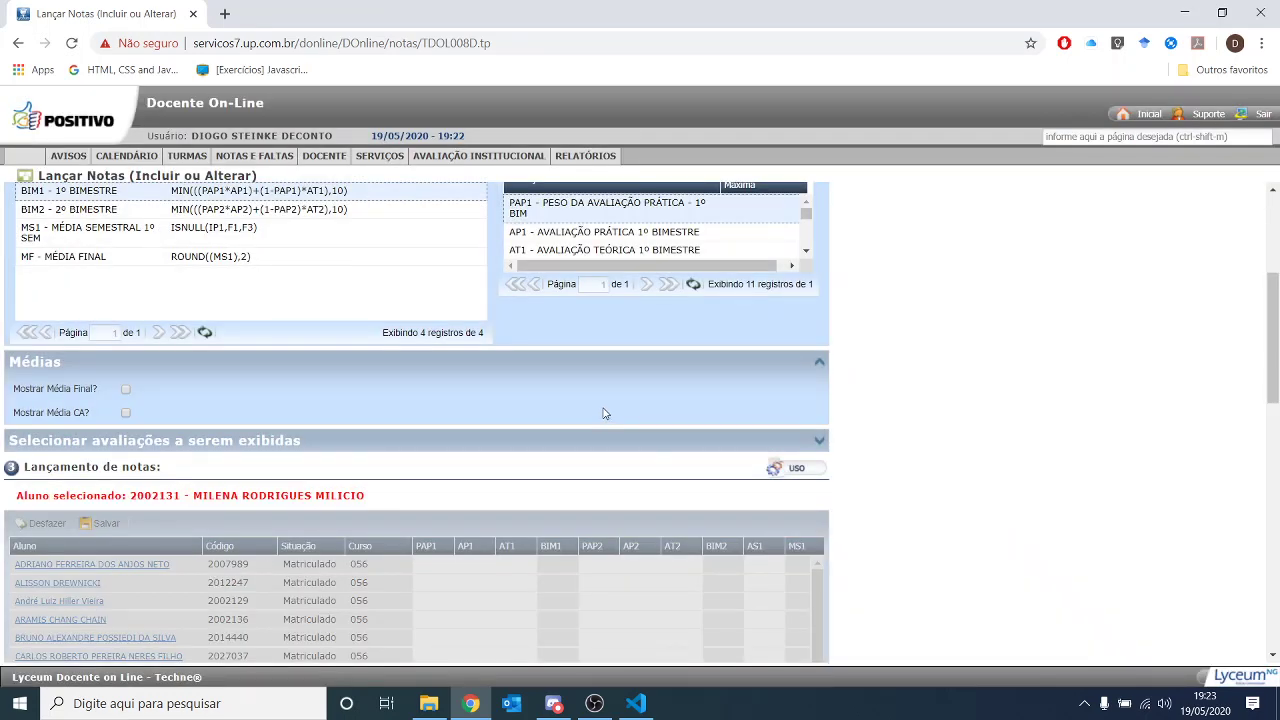
- Check the saved first-bimester grades and the calculated averages in that student's row
{"action": "scroll", "coordinate": [753, 413], "scroll_direction": "down", "scroll_amount": 10}
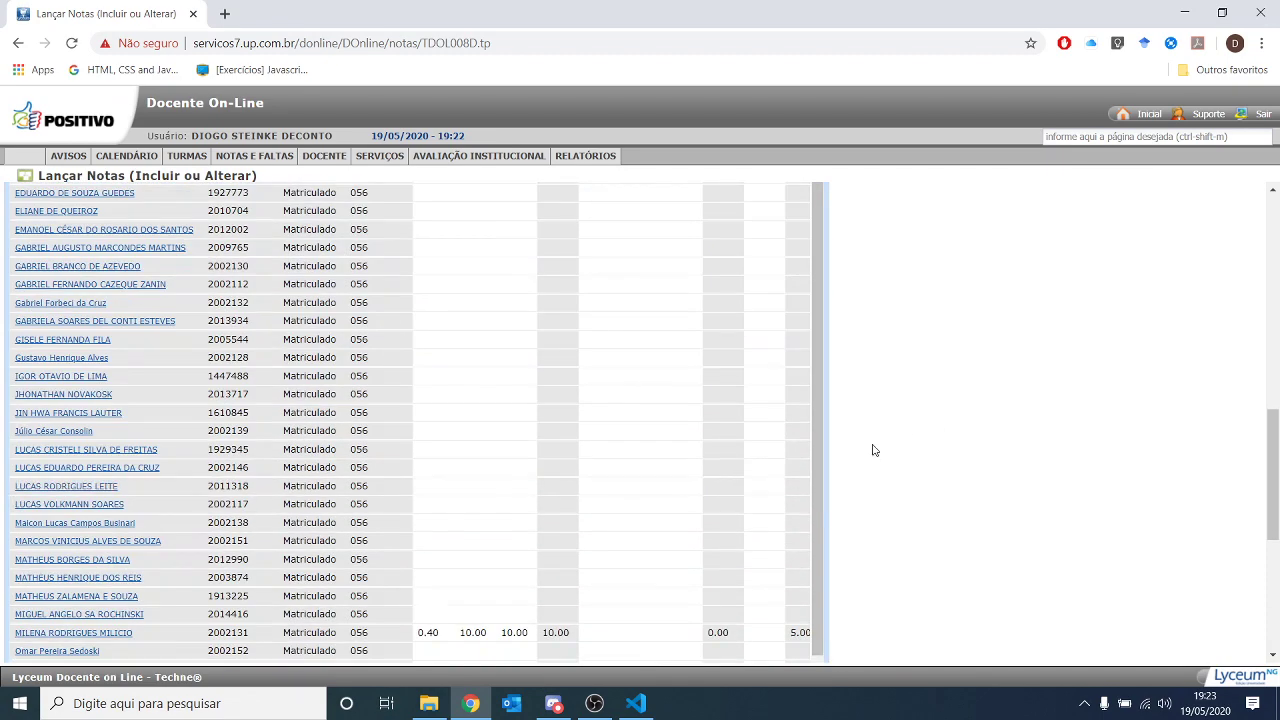
{"action": "scroll", "coordinate": [686, 463], "scroll_direction": "up", "scroll_amount": 1}
{"action": "scroll", "coordinate": [543, 523], "scroll_direction": "down", "scroll_amount": 1}
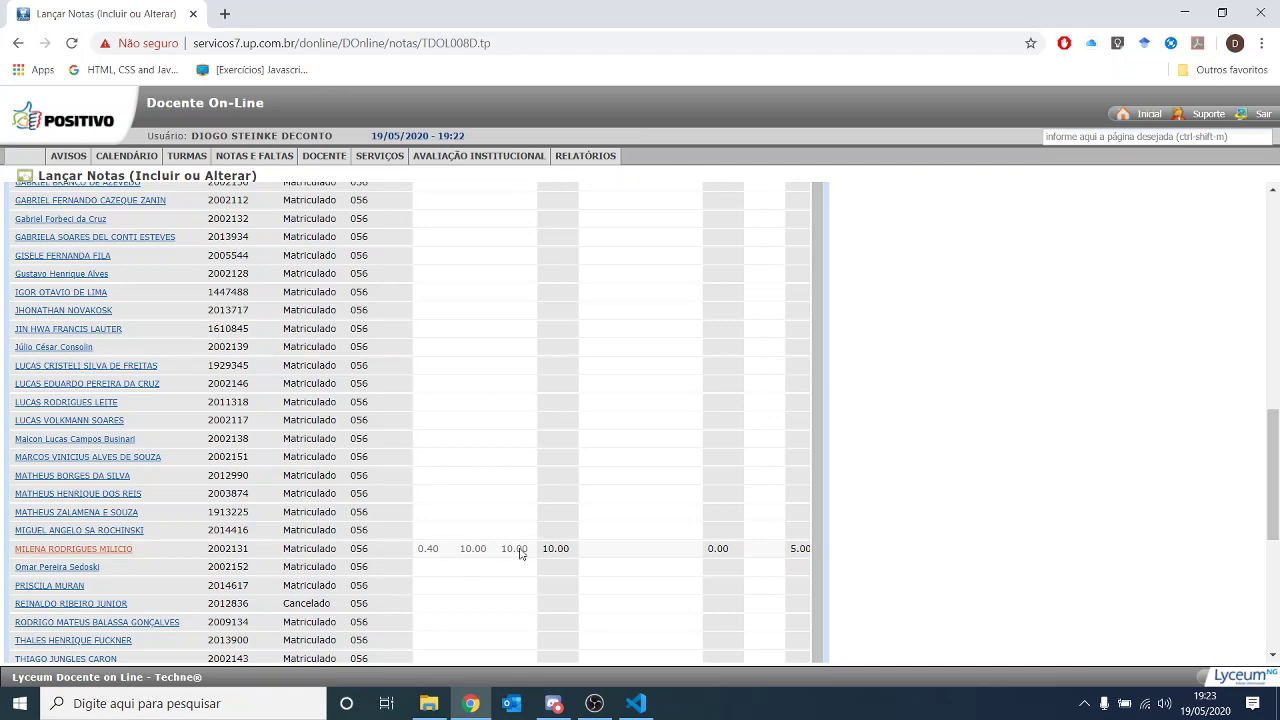
{"action": "scroll", "coordinate": [520, 553], "scroll_direction": "down", "scroll_amount": 5}
{"action": "scroll", "coordinate": [950, 455], "scroll_direction": "up", "scroll_amount": 2}
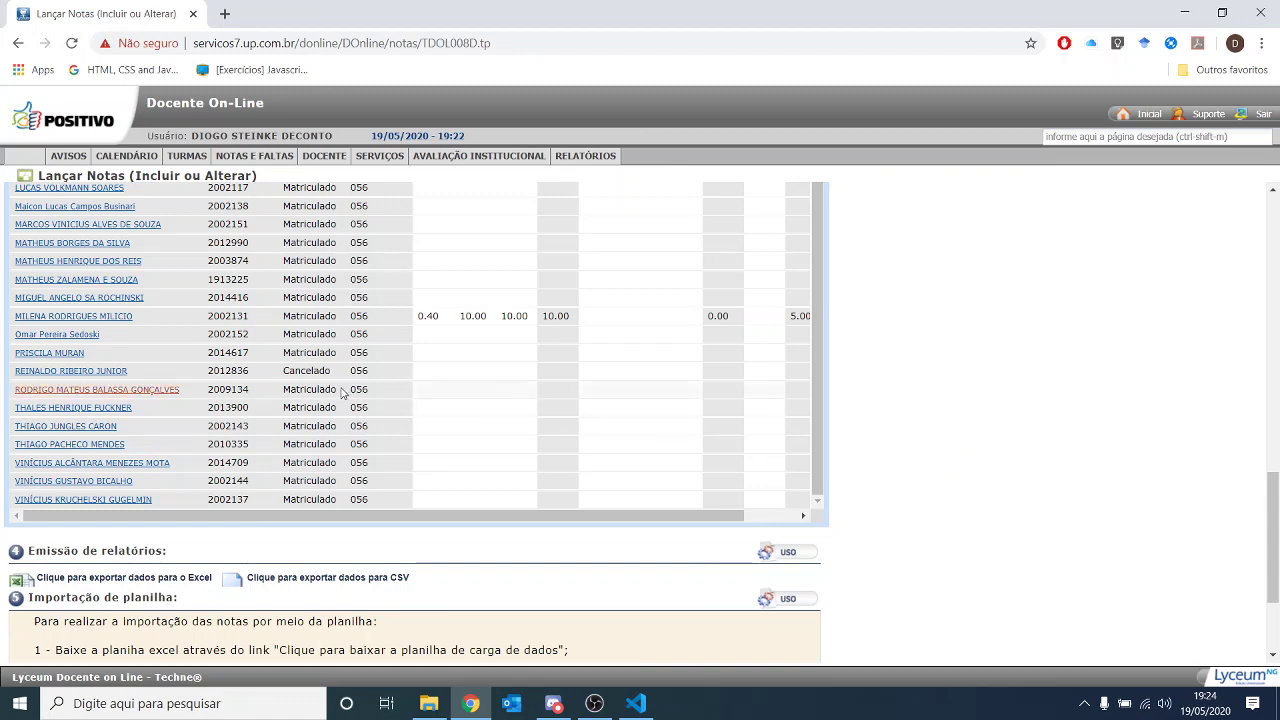
- Clear the PAP1, AP1 and AT1 grades from the same student's row and save the changes
{"action": "left_click", "coordinate": [428, 317]}
{"action": "key", "text": "Delete"}
{"action": "key", "text": "Tab"}
{"action": "key", "text": "Delete"}
{"action": "key", "text": "Tab"}
{"action": "key", "text": "Delete"}
{"action": "key", "text": "Tab"}
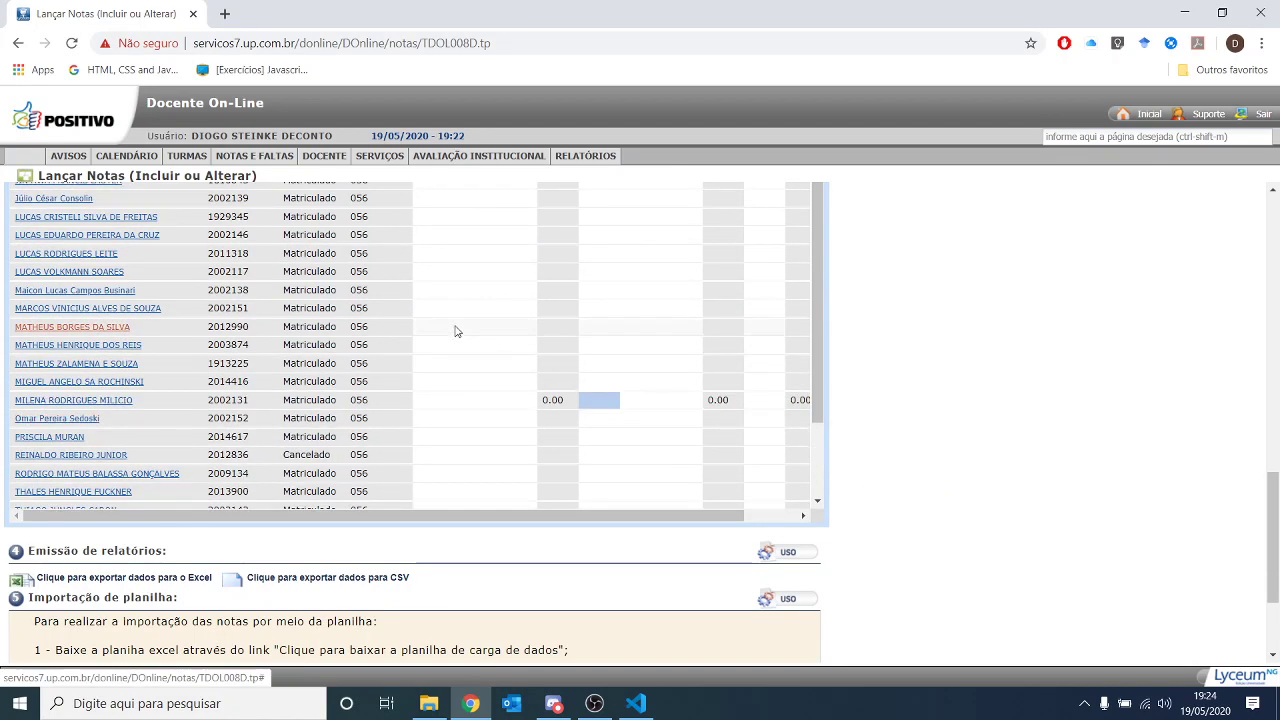
{"action": "left_click", "coordinate": [107, 376]}
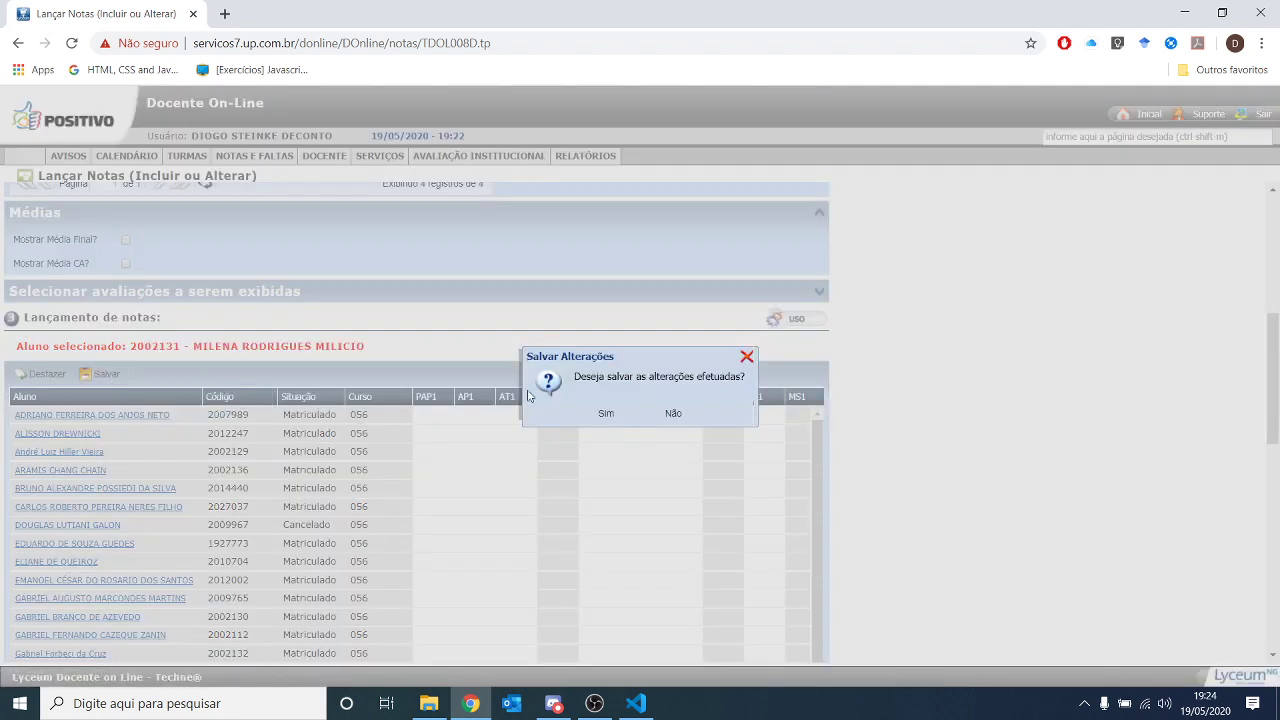
{"action": "left_click", "coordinate": [611, 421]}
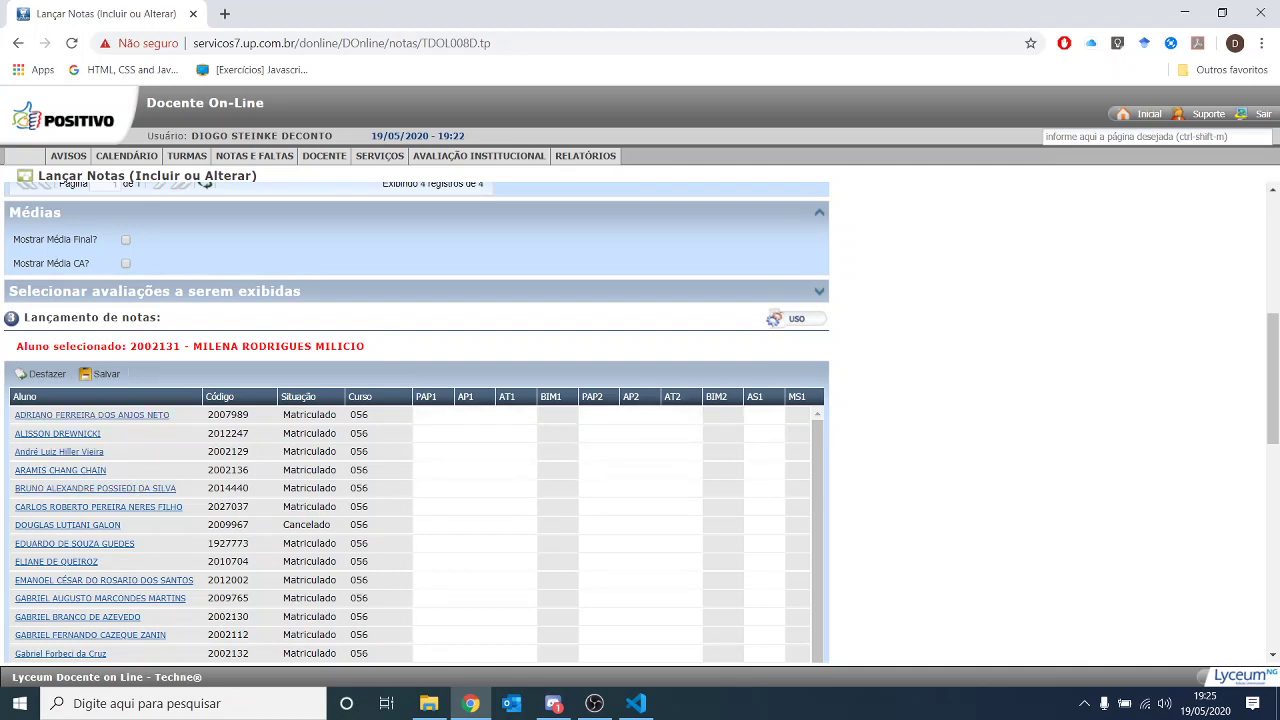
- Minimize the browser window to return to Visual Studio Code
{"action": "key", "text": "alt+Tab"}
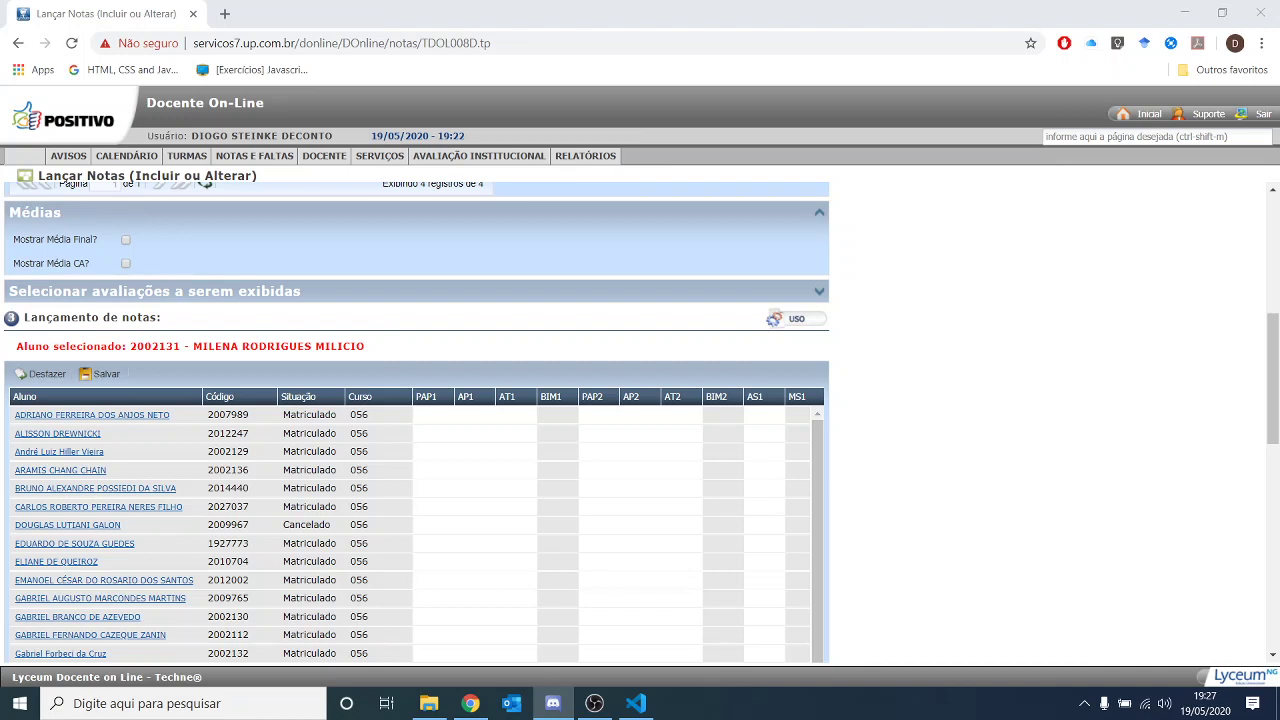
{"action": "left_click", "coordinate": [1188, 20]}
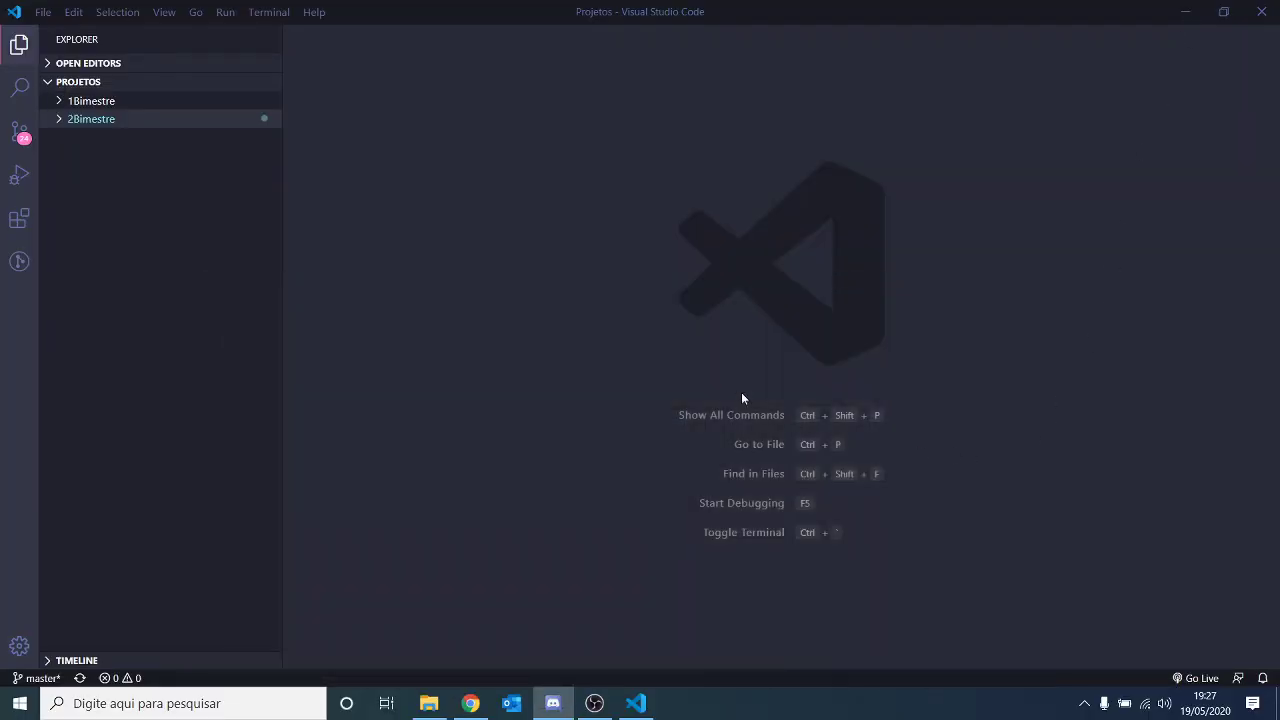